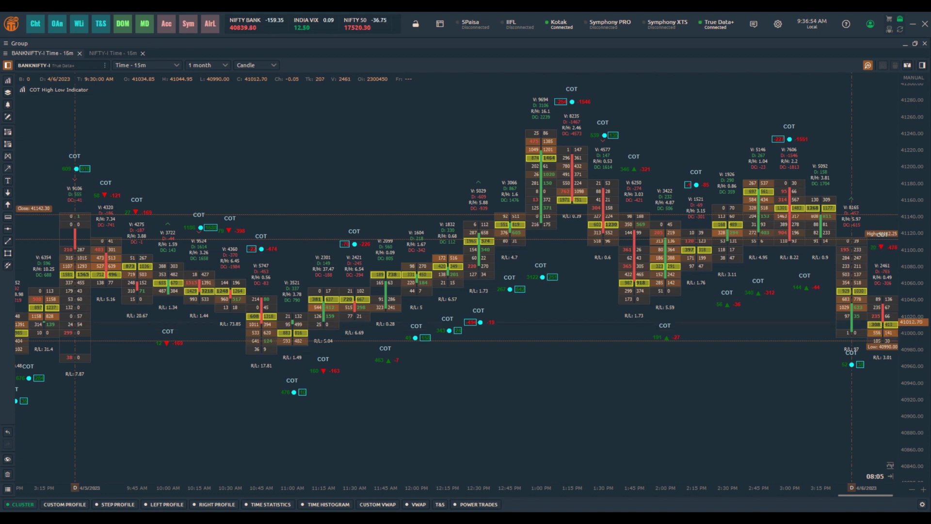
- Add the custom COT High Low Indicator to the BANKNIFTY chart
right_click(368, 204)
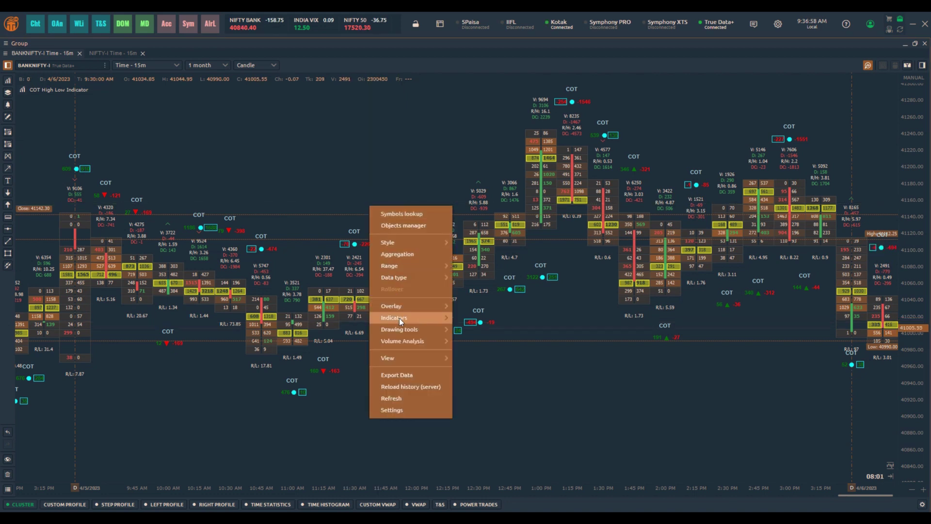
mouse_move(418, 318)
left_click(469, 318)
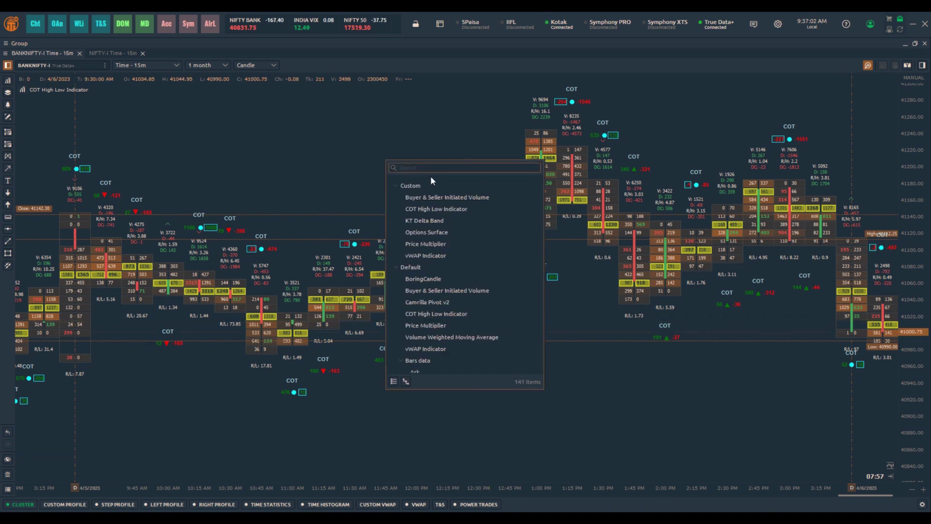
type("cot")
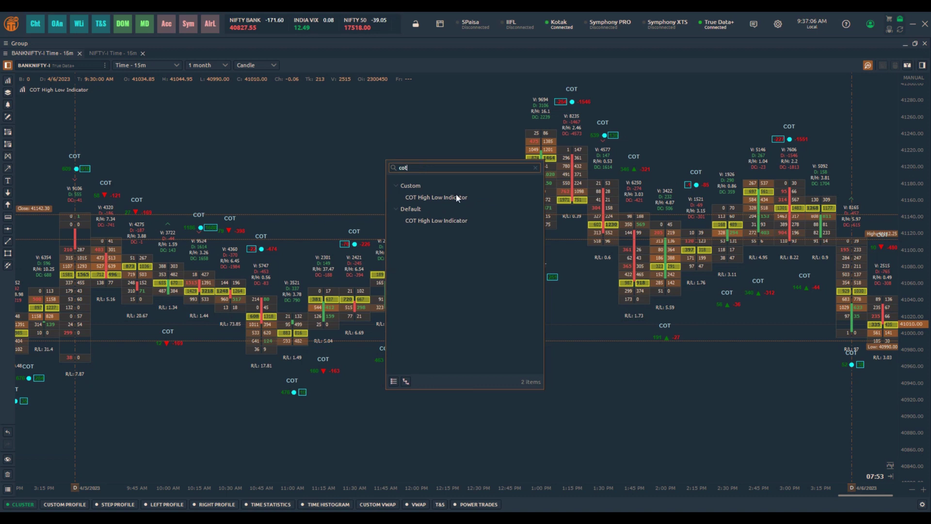
left_click(474, 141)
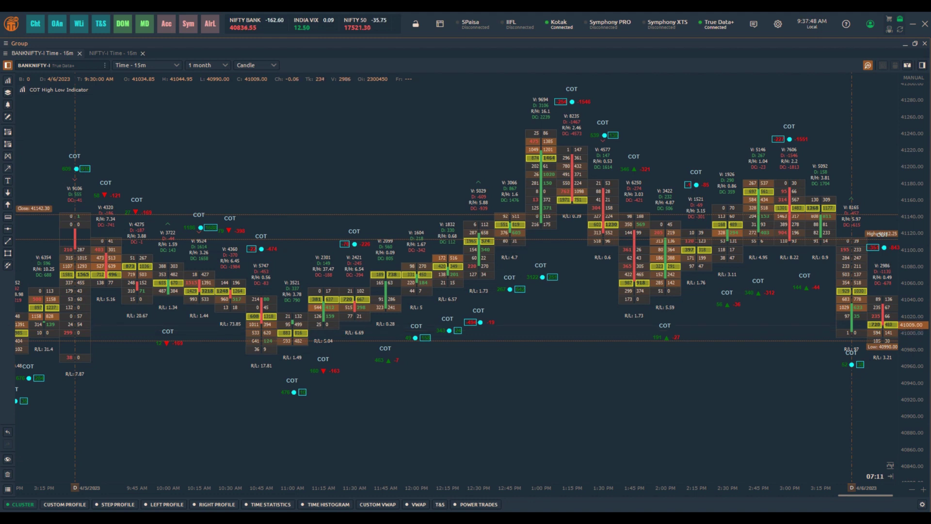
- Draw rectangles around the upper-left COT signal and the one near the 10:15 candle
left_click(76, 168)
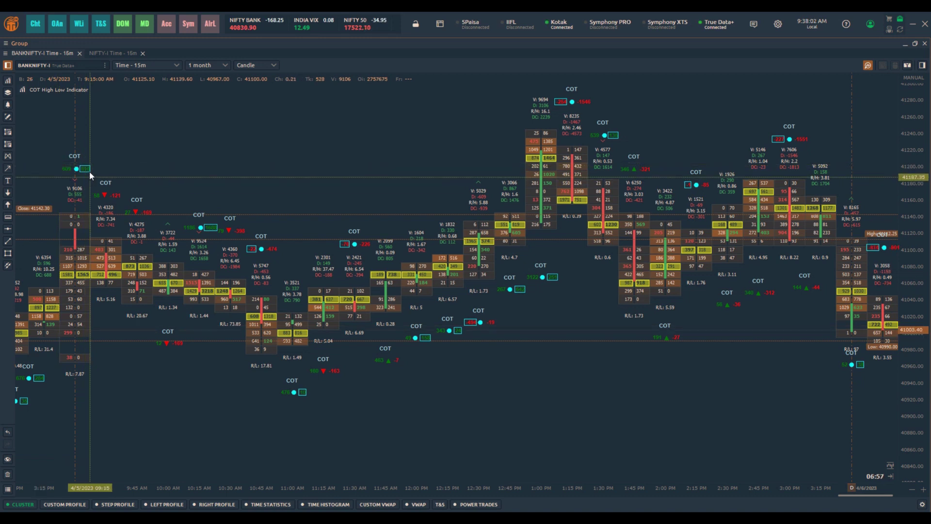
left_click(7, 253)
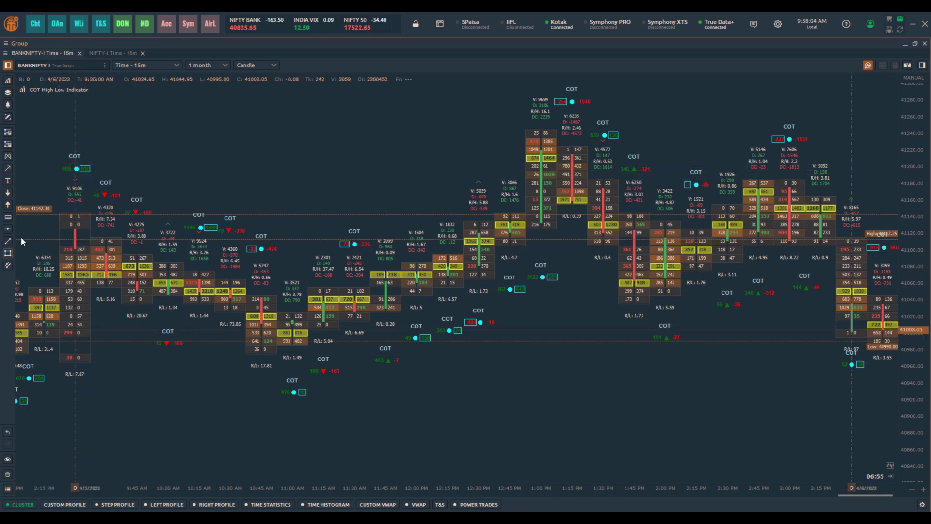
left_click_drag(53, 160, 107, 179)
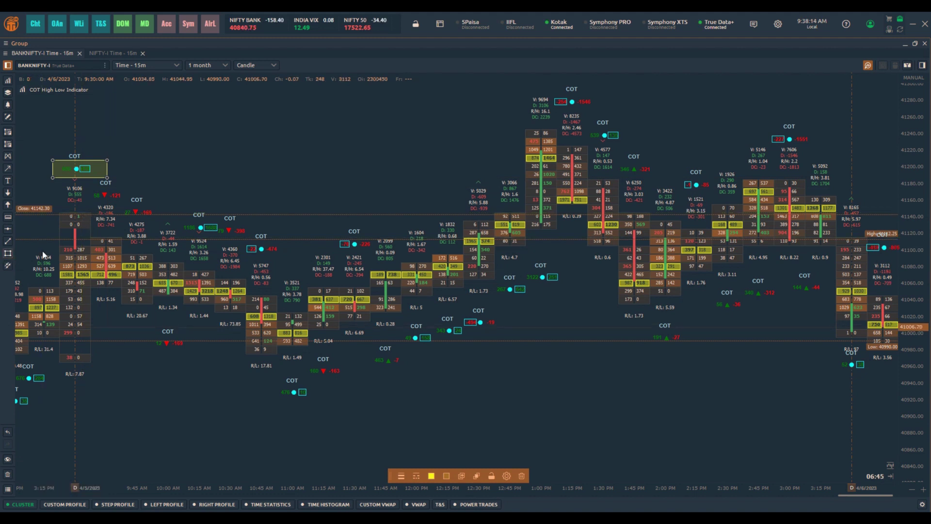
left_click(9, 254)
left_click_drag(173, 216, 225, 237)
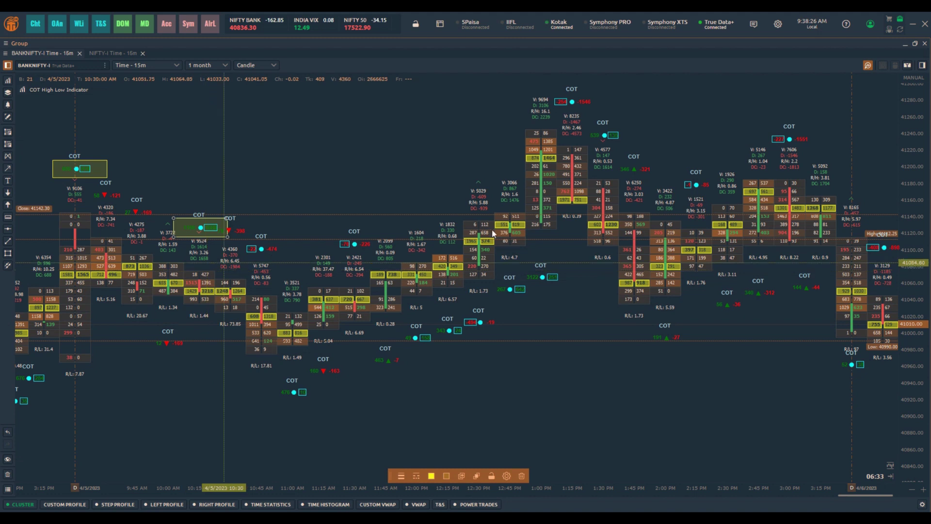
- Draw rectangles around the COT signal near the chart top and the lower one near 12:30
left_click(8, 251)
left_click_drag(587, 123, 623, 147)
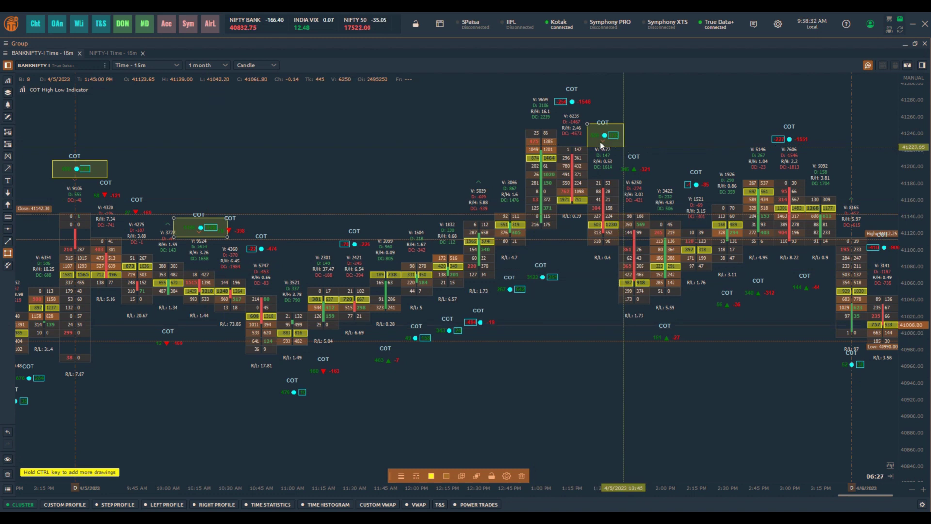
left_click(608, 137)
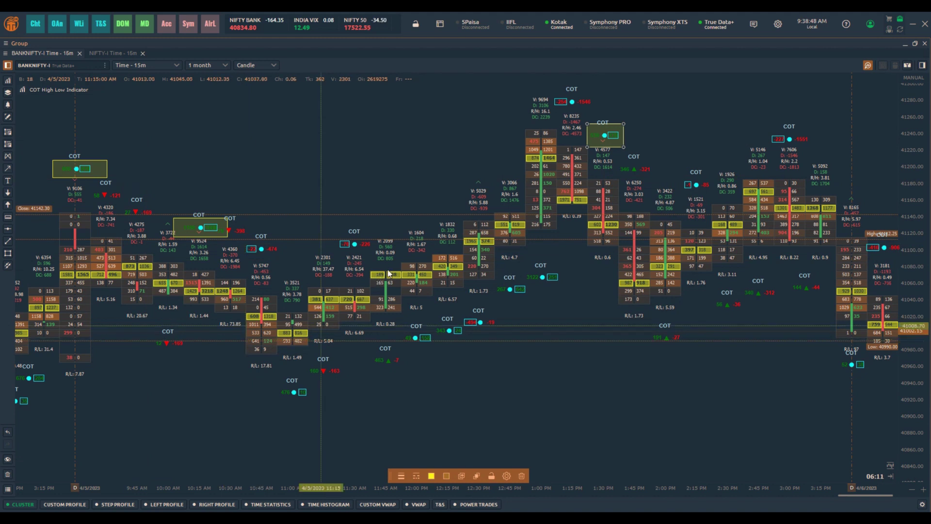
left_click(7, 253)
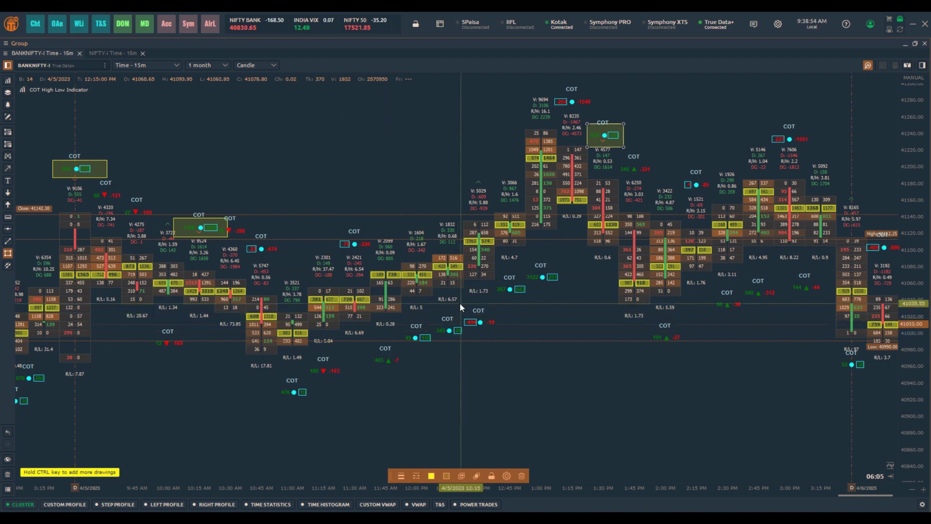
left_click_drag(460, 304, 499, 331)
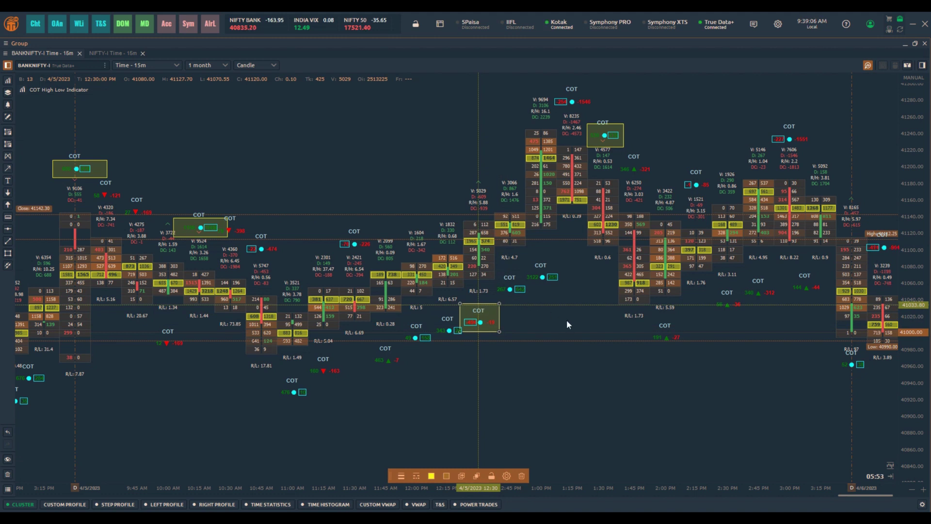
left_click(623, 354)
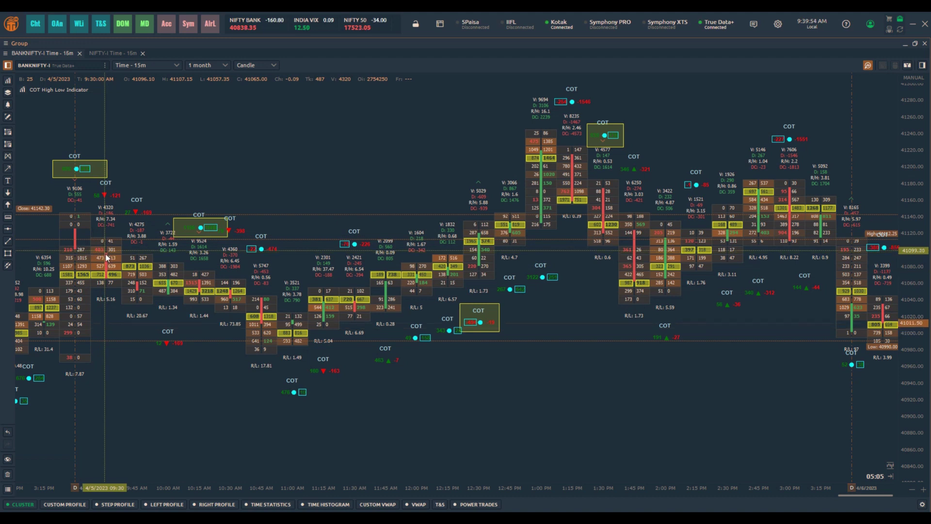
scroll(83, 220, "down", 1)
scroll(82, 219, "down", 1)
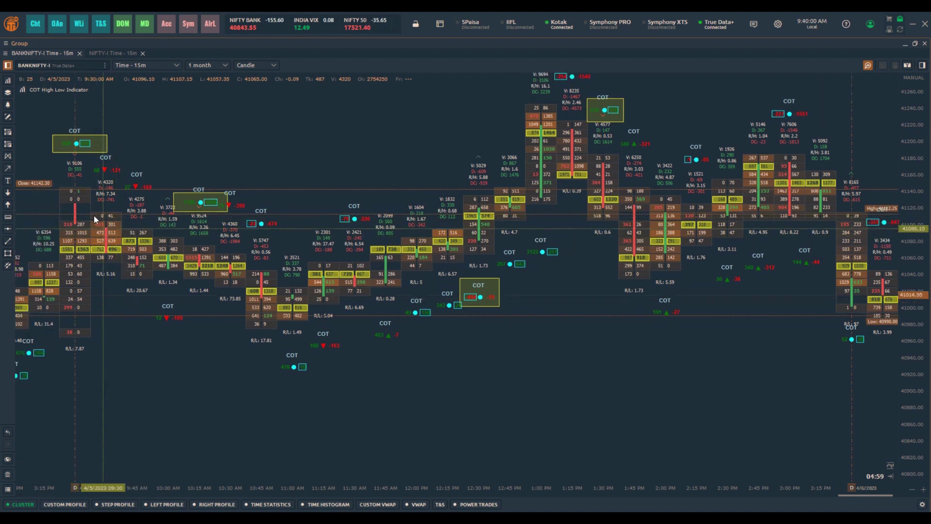
left_click_drag(94, 214, 82, 188)
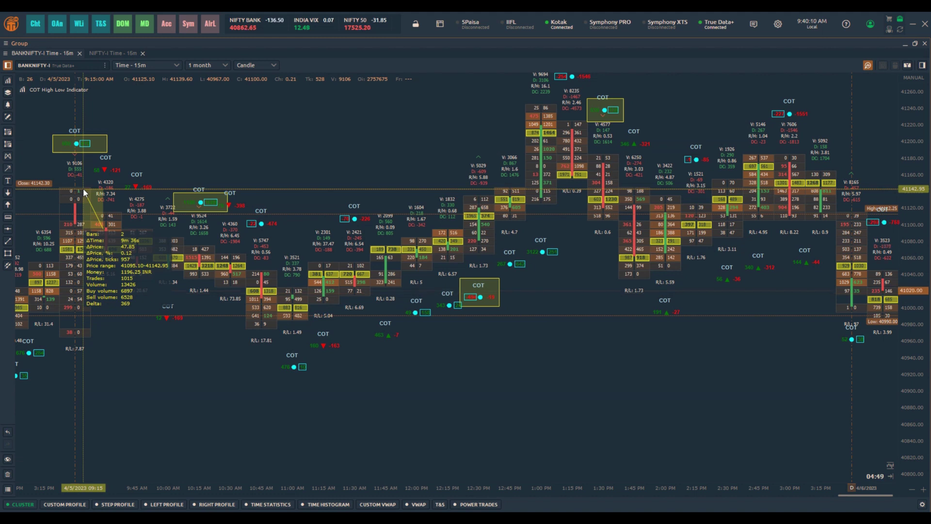
left_click_drag(83, 188, 87, 194)
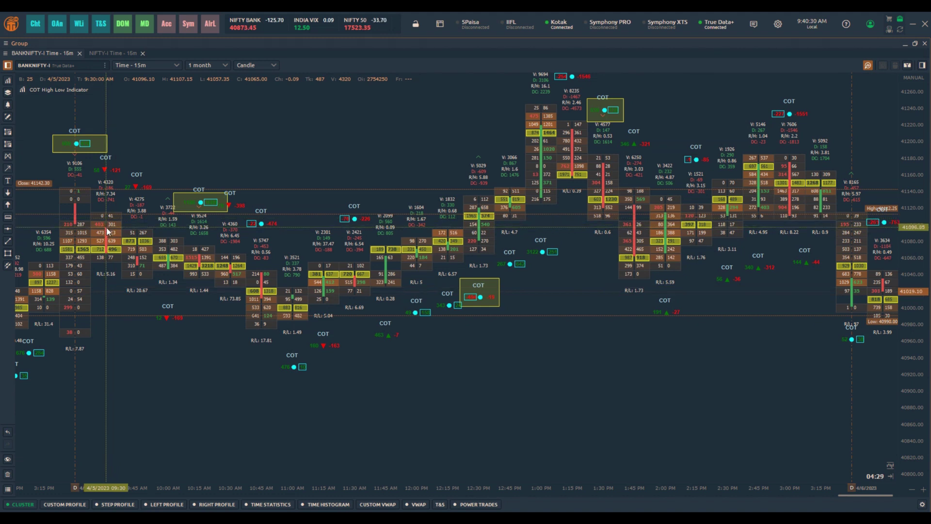
- Measure the price drop after the first and second boxed COT signals with rulers
left_click_drag(107, 227, 262, 327)
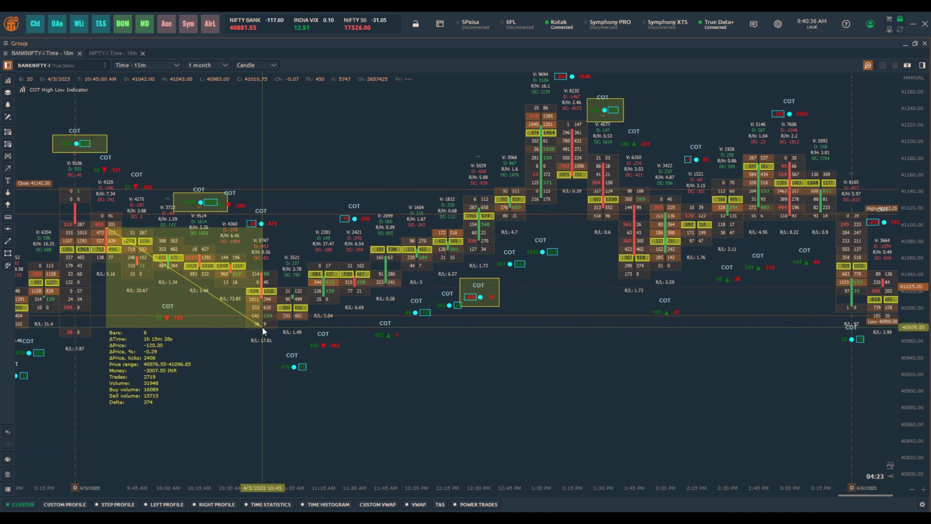
left_click_drag(262, 327, 257, 311)
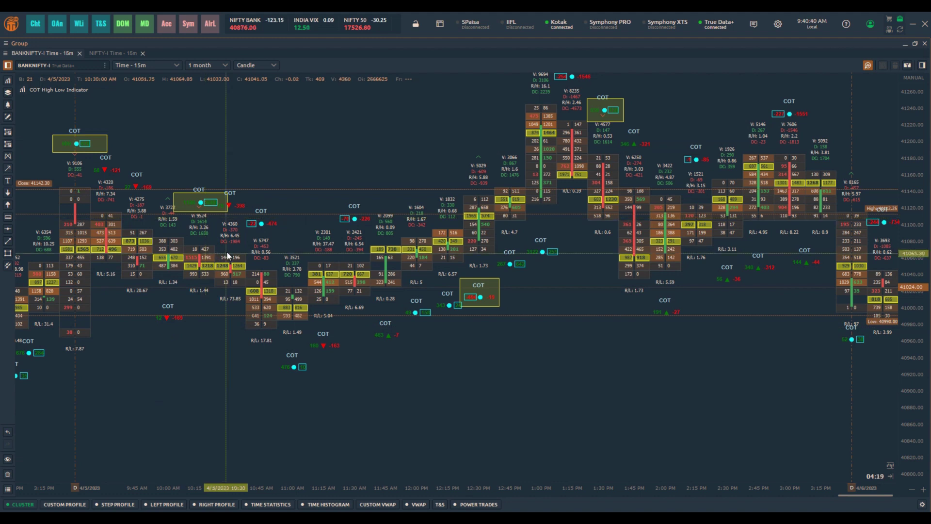
left_click_drag(227, 257, 209, 248)
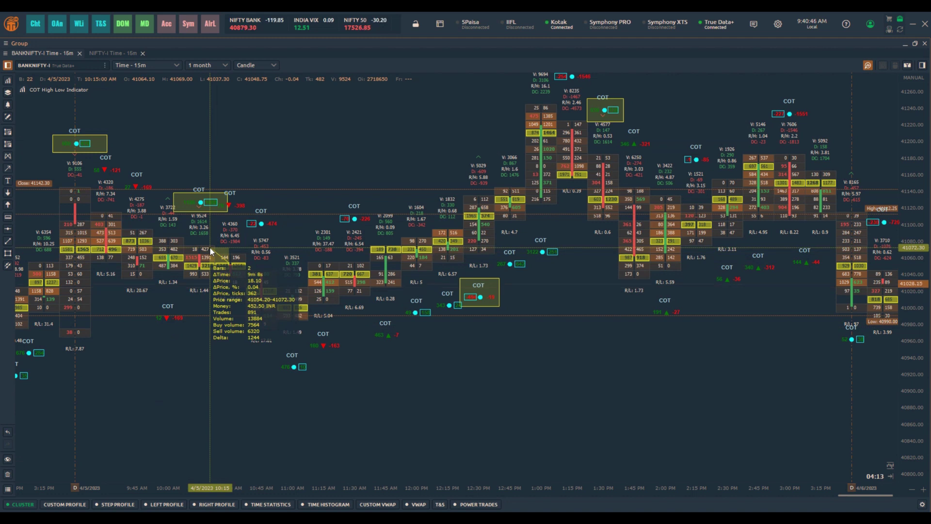
left_click_drag(211, 250, 261, 324)
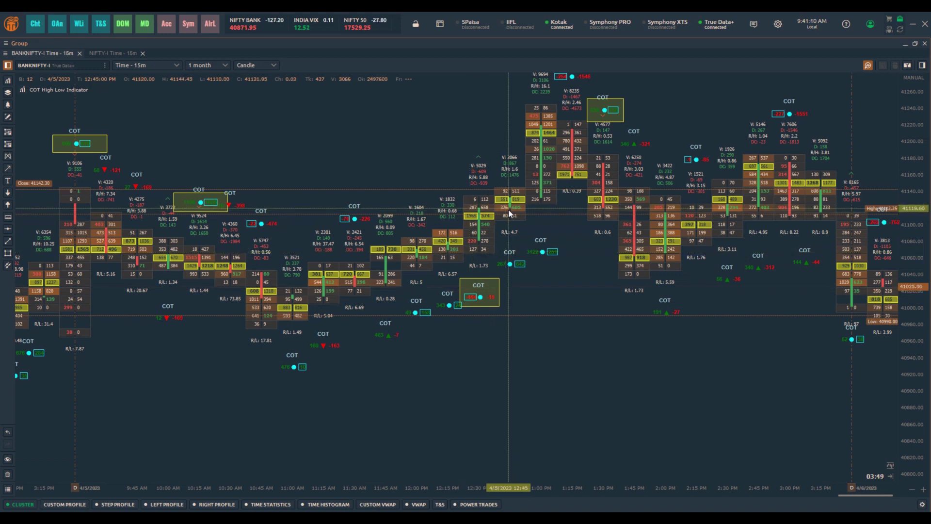
- Measure the rise from the 12:45 bar up to the 41239.90 high
left_click_drag(494, 242, 491, 253)
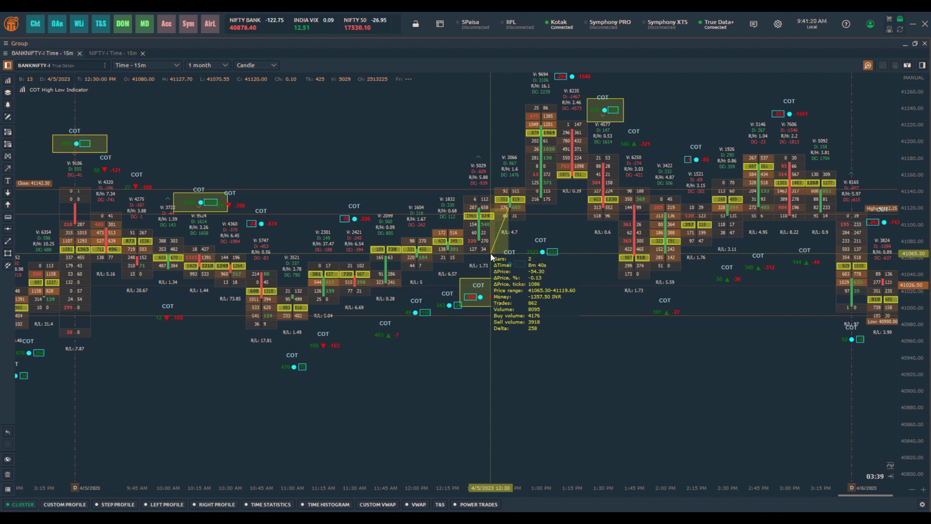
left_click(508, 205)
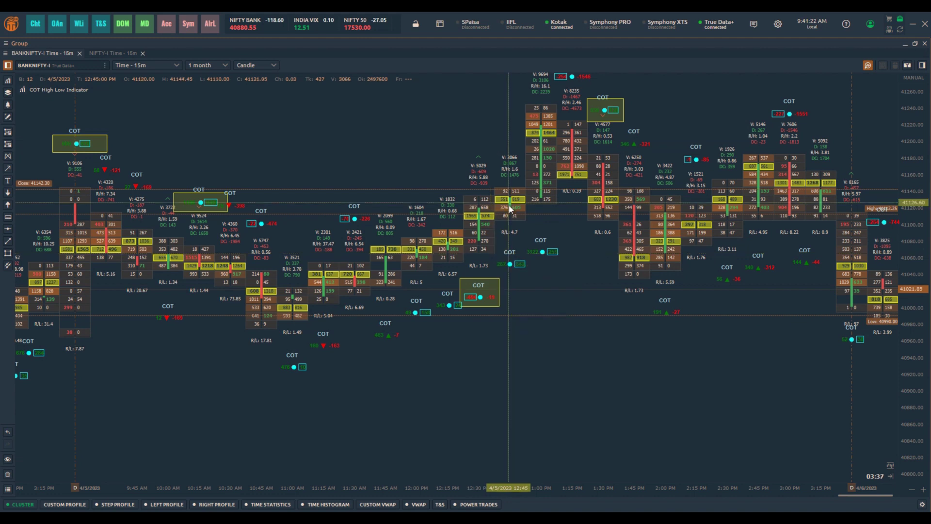
left_click(527, 155)
left_click_drag(537, 135, 545, 111)
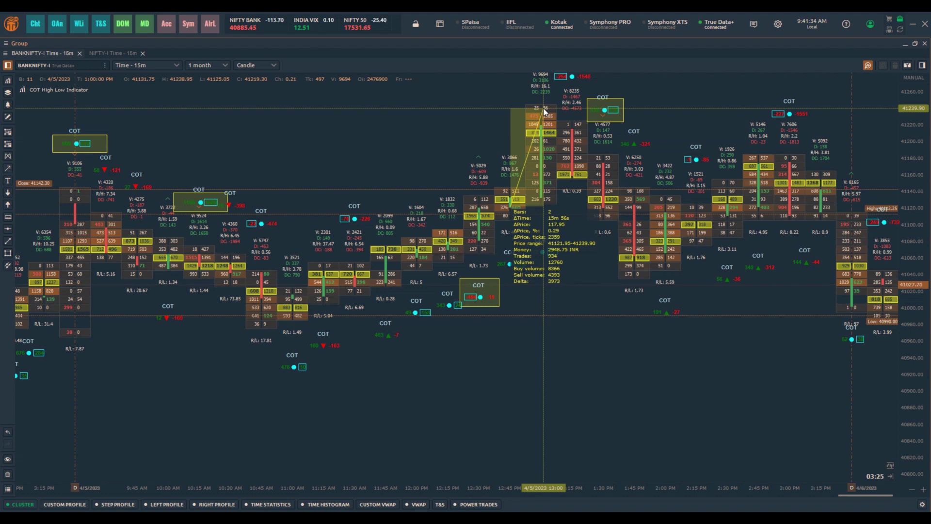
left_click_drag(544, 111, 546, 116)
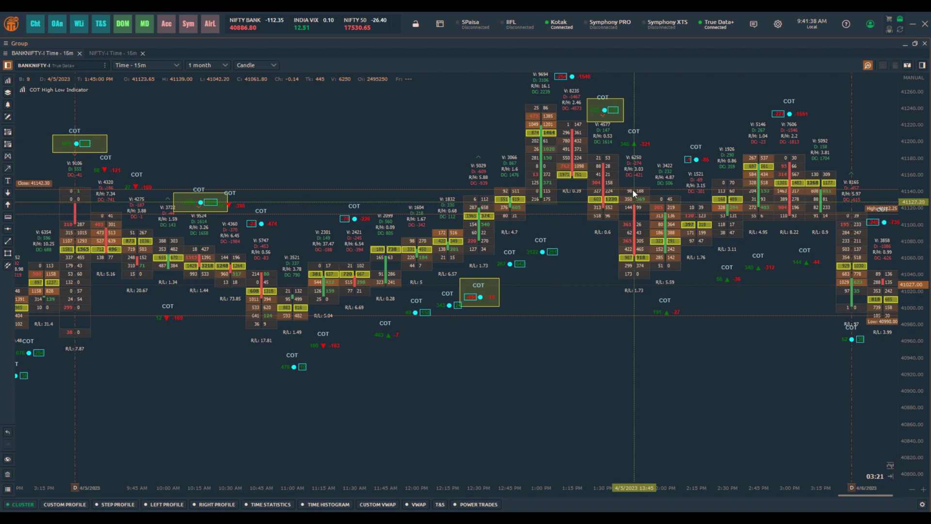
- Measure the 1:45 bar against the 1:30 high and its fall to about 41041
left_click_drag(632, 202, 615, 155)
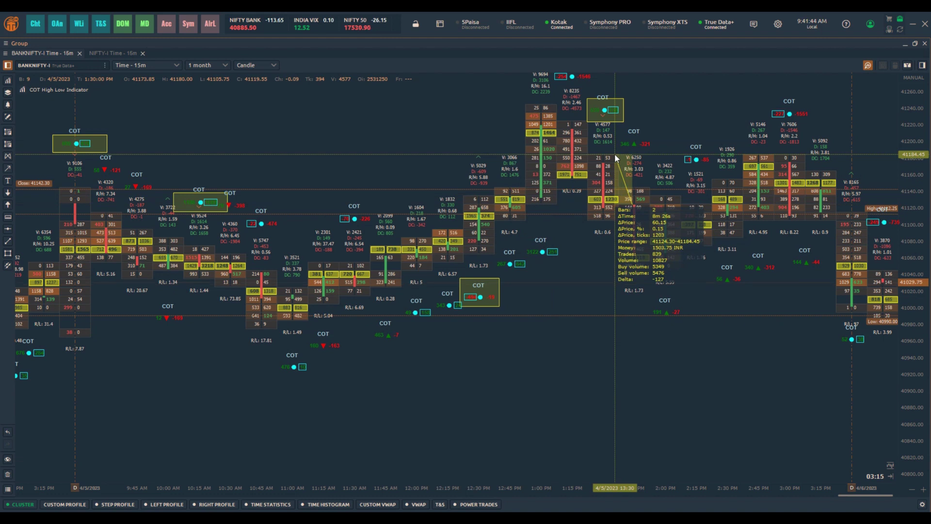
left_click(635, 214)
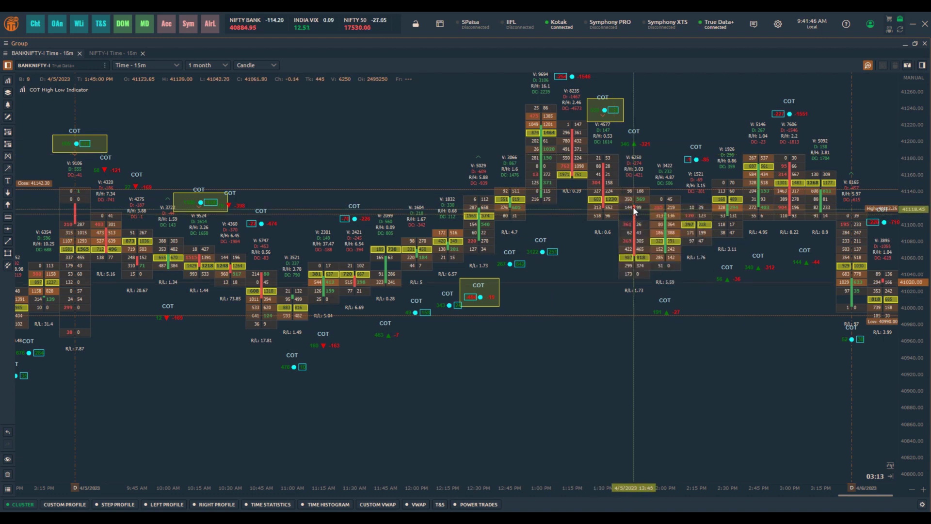
left_click_drag(632, 206, 639, 282)
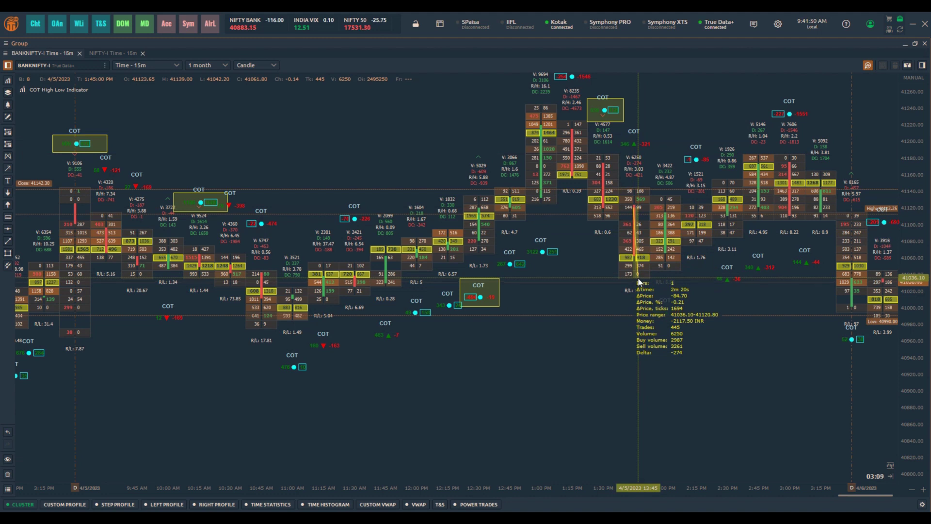
left_click_drag(638, 280, 638, 279)
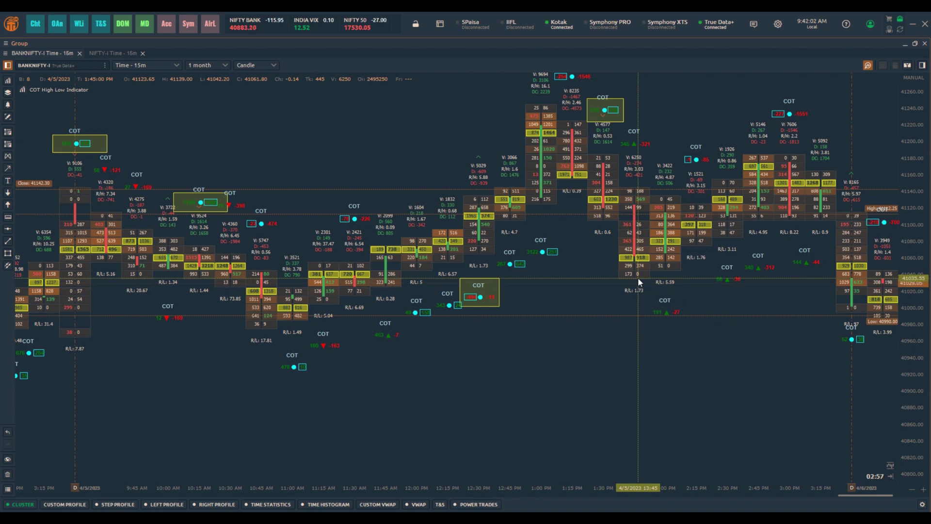
- Switch to the NIFTY-I chart, scroll to show more 4/5 bars, and pick the Rectangle tool
left_click(109, 52)
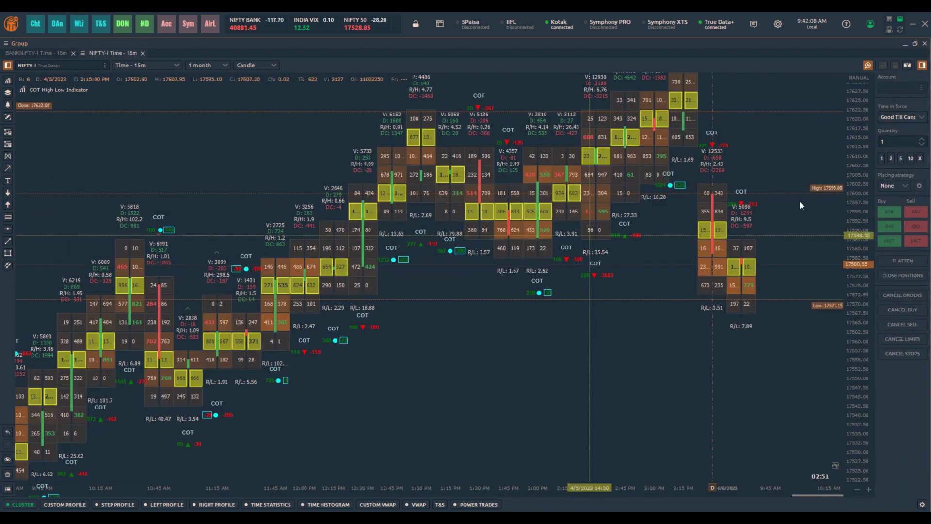
scroll(858, 138, "down", 5)
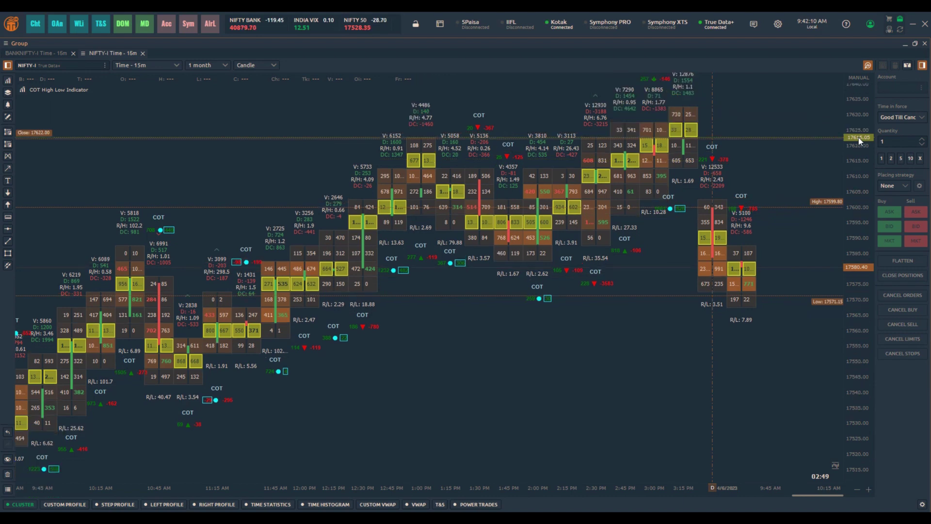
scroll(648, 310, "up", 5)
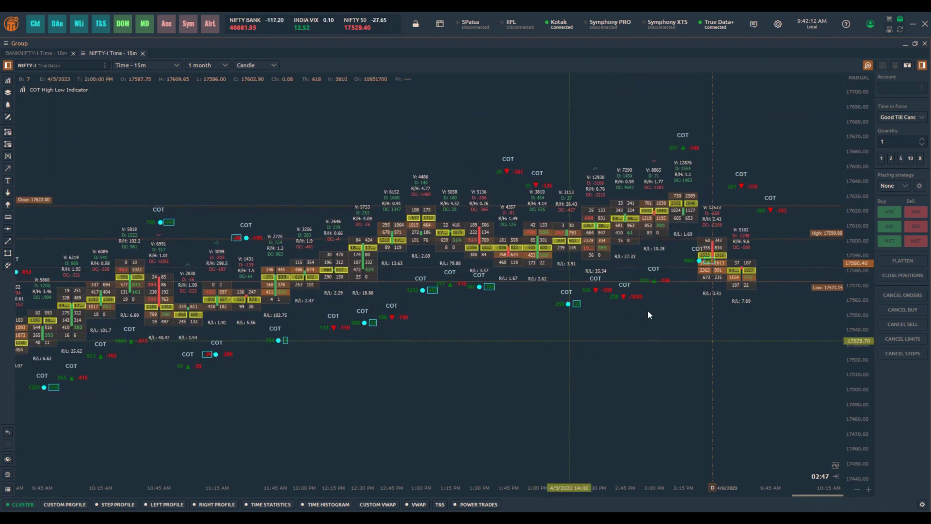
scroll(866, 219, "up", 3)
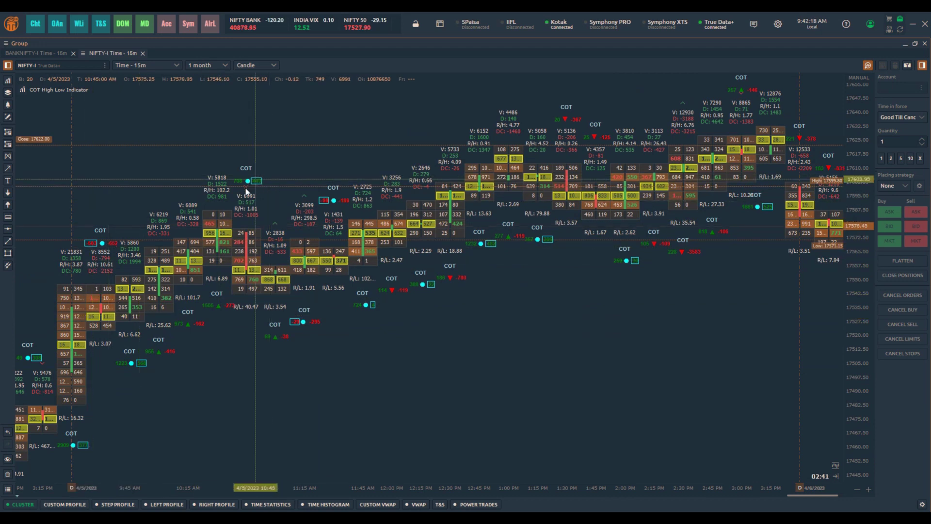
left_click(8, 253)
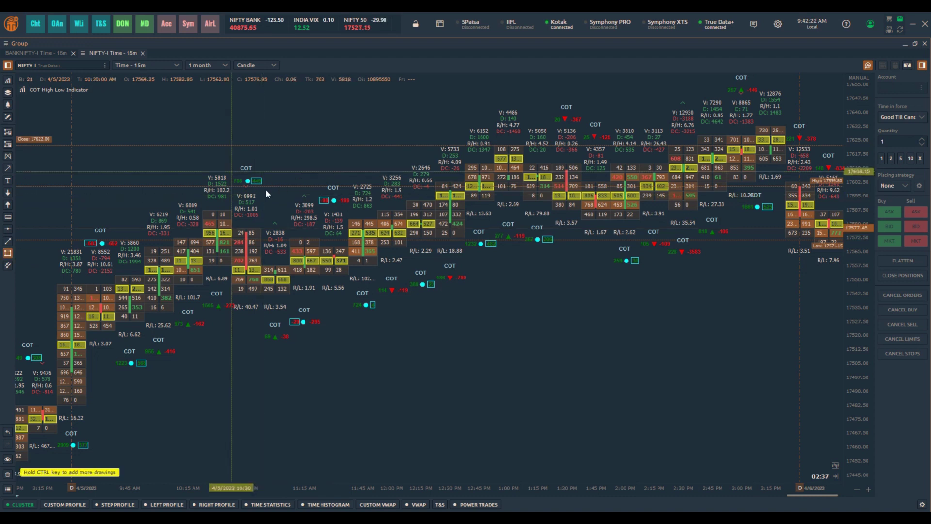
- Box the COT signal at the 10:30 bar and measure the rise from the 11:00–11:15 candles
left_click_drag(231, 172, 266, 190)
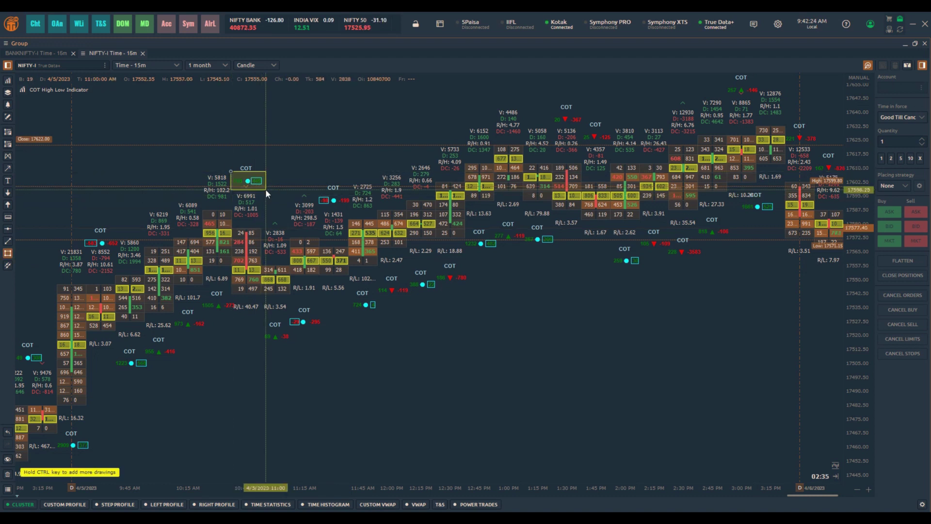
left_click(267, 190)
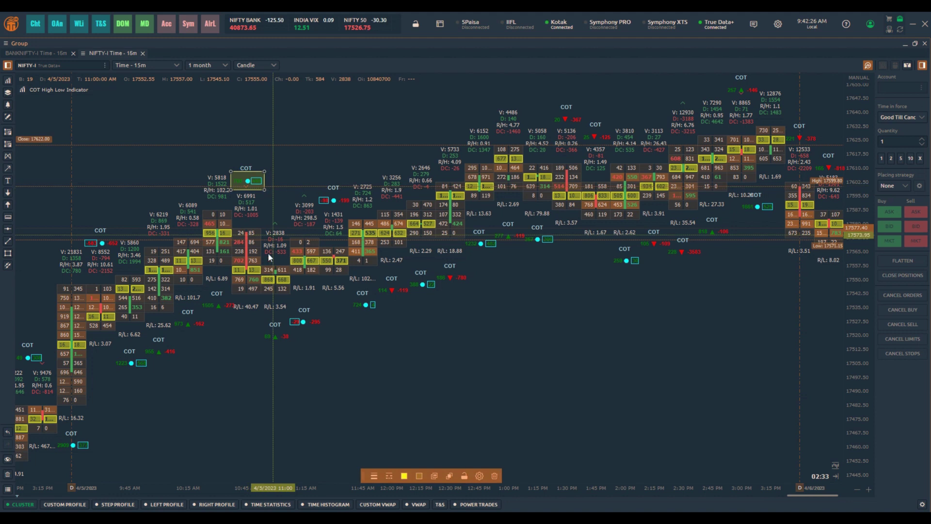
left_click_drag(269, 265, 262, 227)
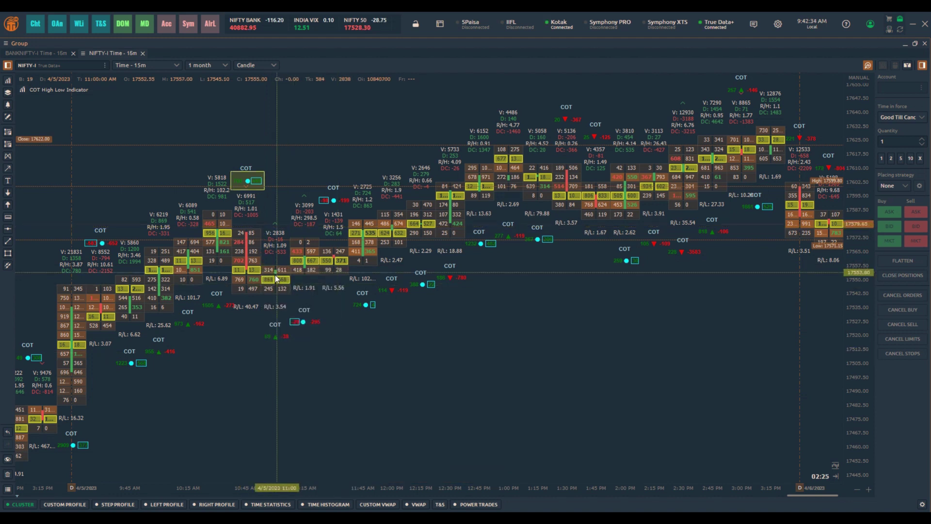
left_click_drag(275, 275, 257, 232)
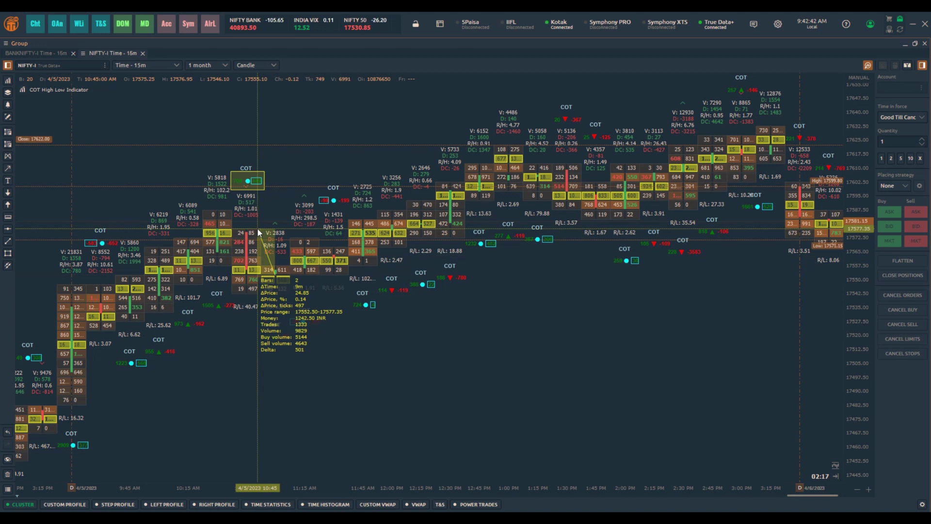
left_click_drag(258, 228, 257, 228)
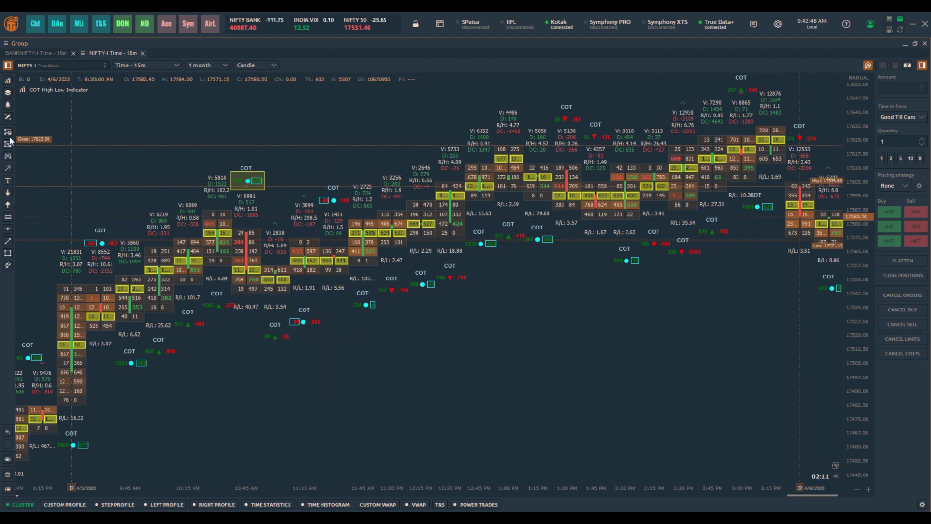
left_click(8, 253)
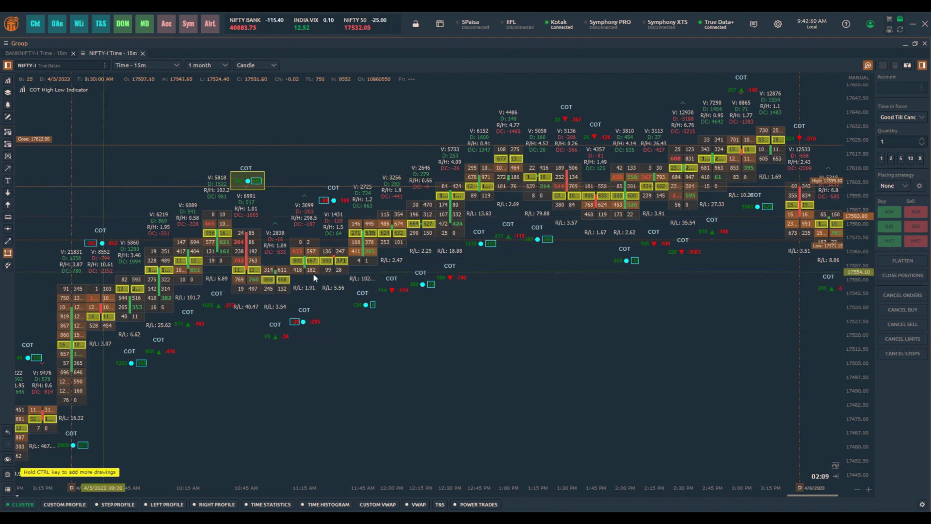
- Box the COT signal below 11:15 and measure its 59.55-point rise to 17622
left_click_drag(286, 301, 337, 333)
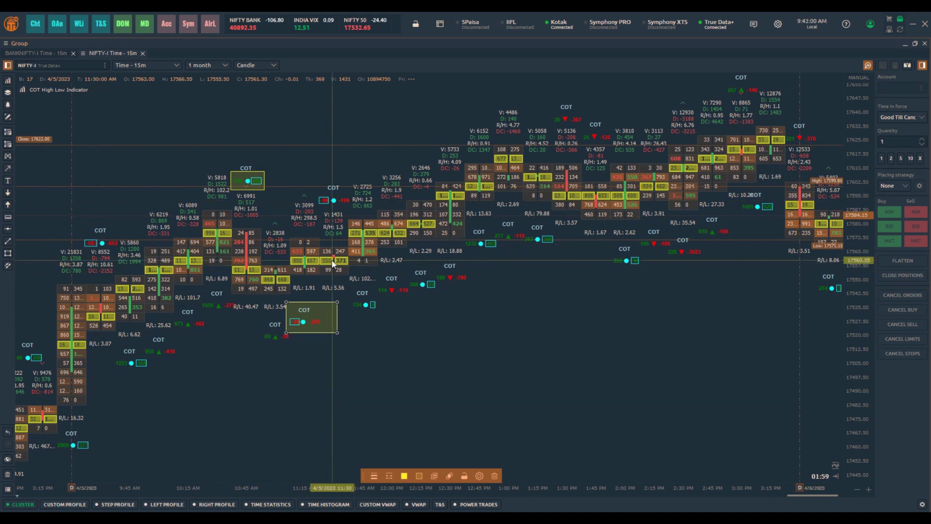
left_click_drag(333, 263, 507, 148)
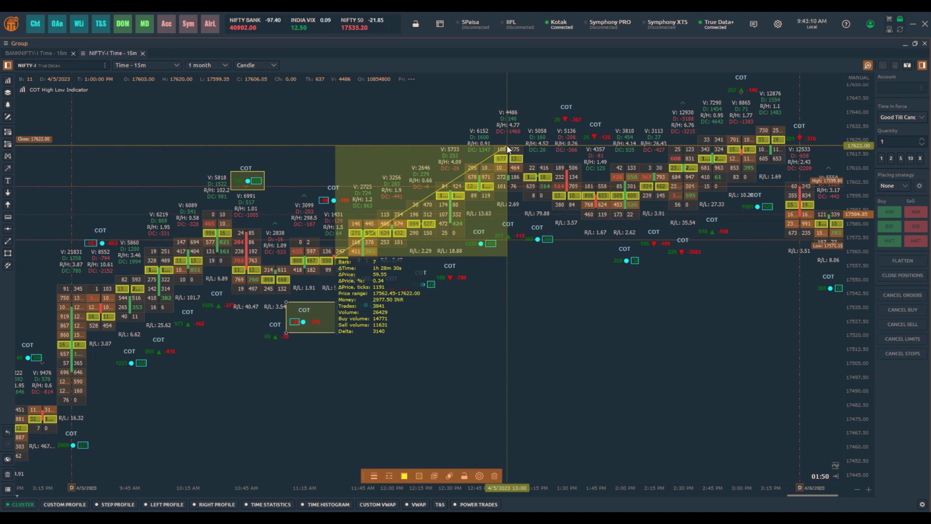